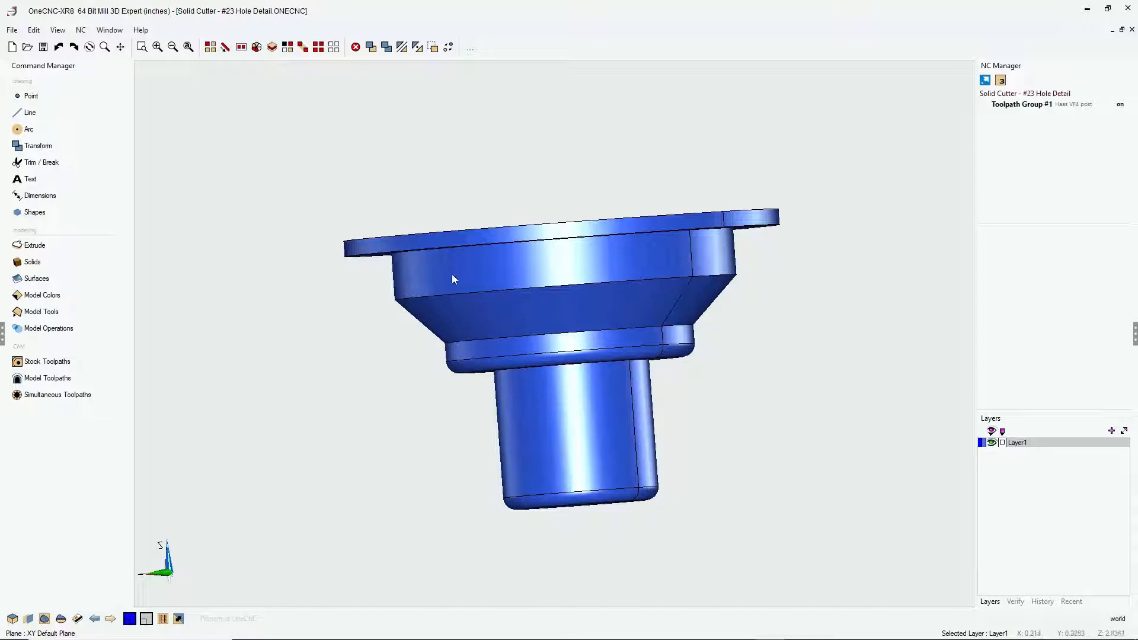
Switch to the Bracket drawing and merge the file Solid Cutter - #23 Hole Detail.ONECNC into it.
left_click(110, 30)
left_click(148, 102)
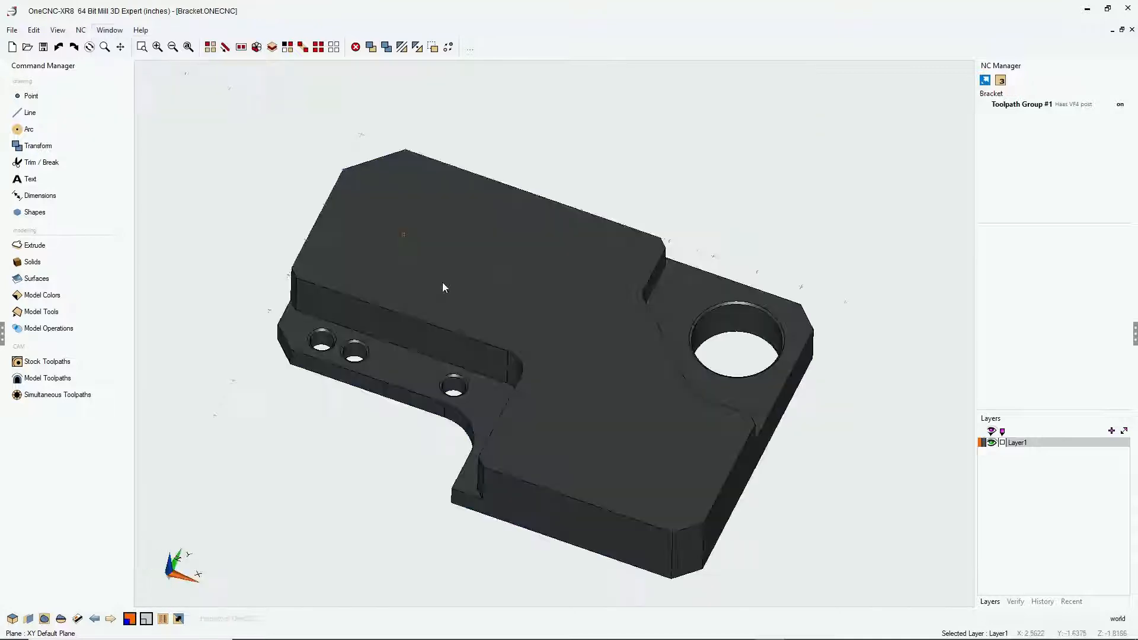
mouse_move(442, 281)
middle_mouse_down()
mouse_move(445, 246)
mouse_move(451, 273)
middle_mouse_up()
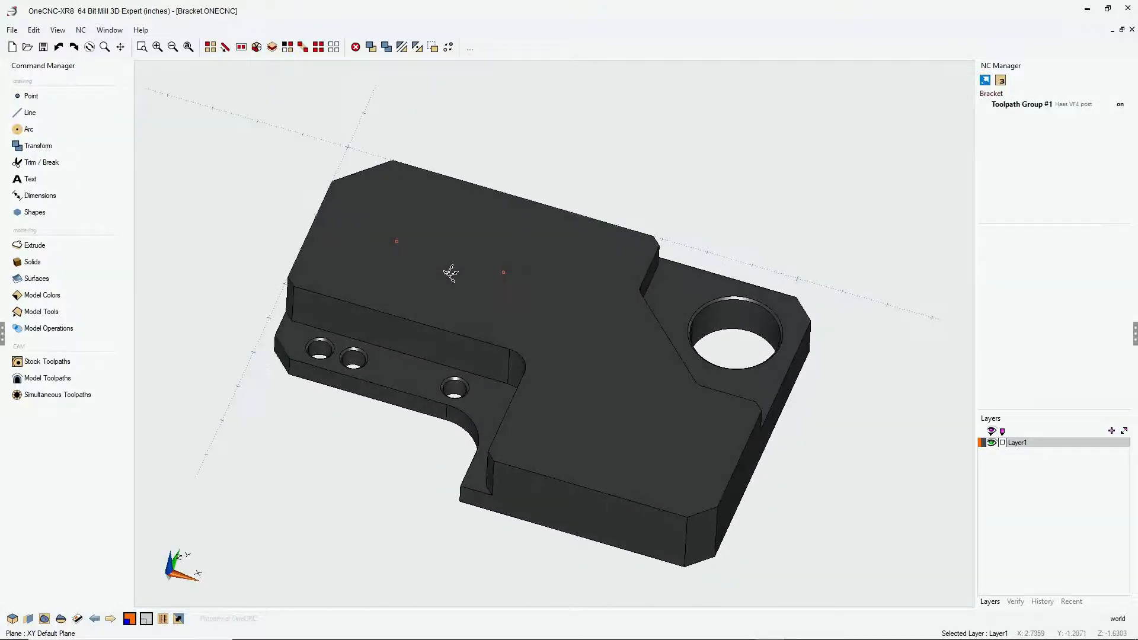
scroll(437, 251, "down", 1)
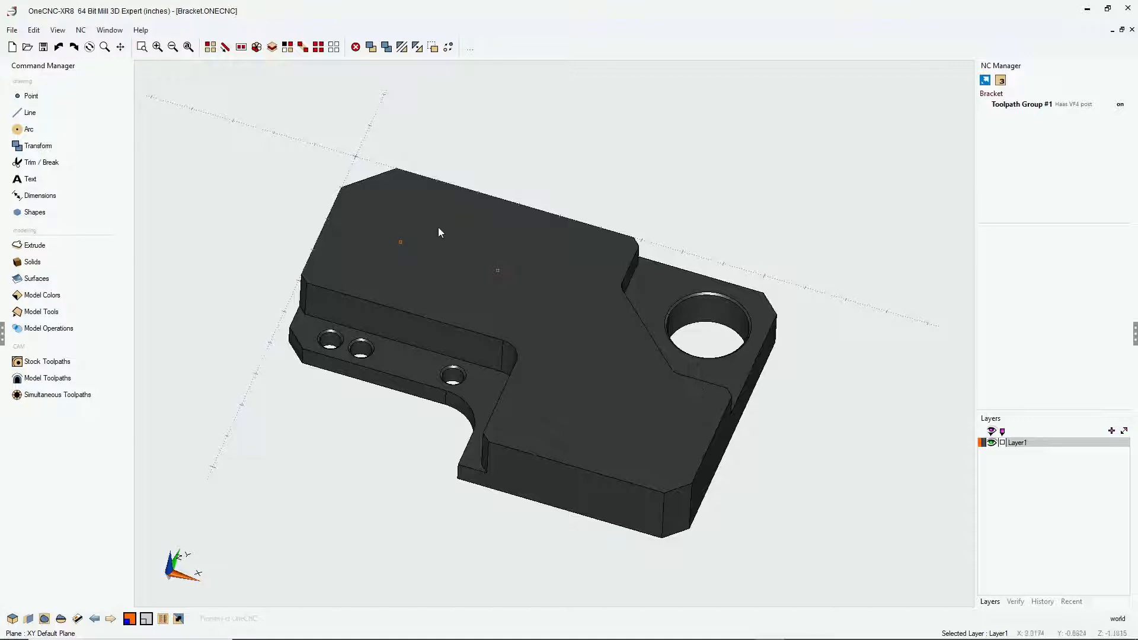
left_click(12, 31)
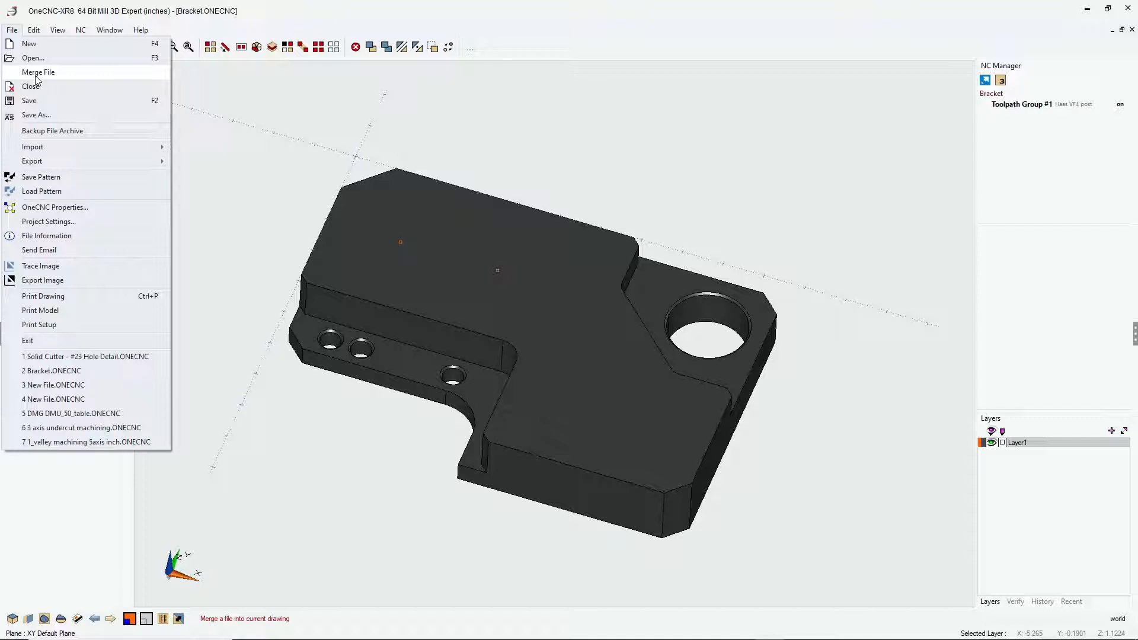
left_click(36, 76)
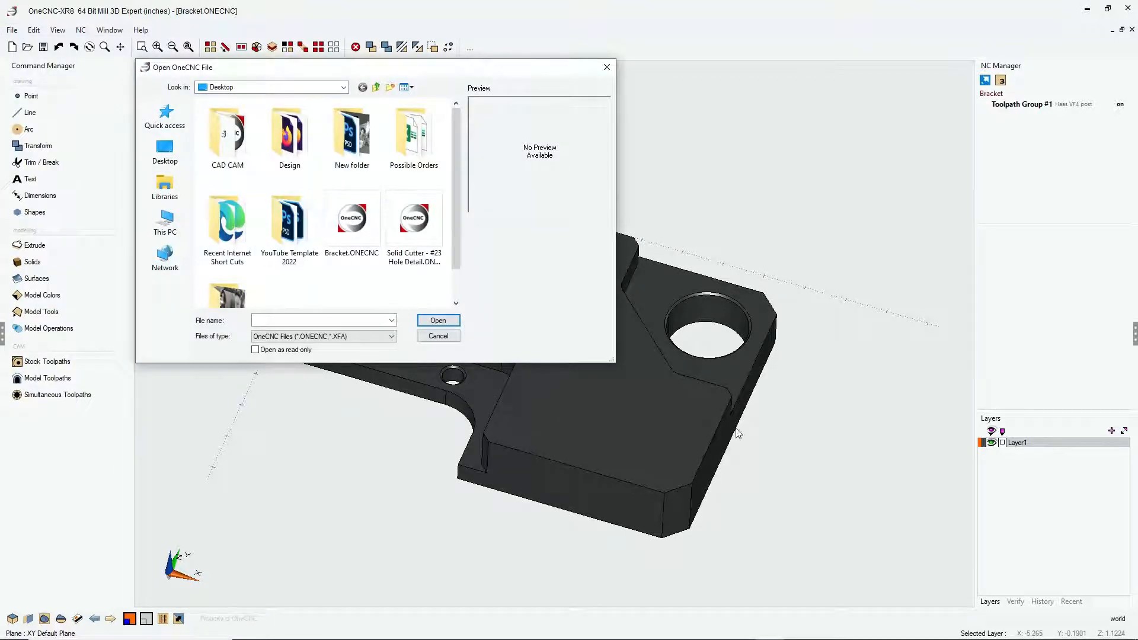
double_click(408, 239)
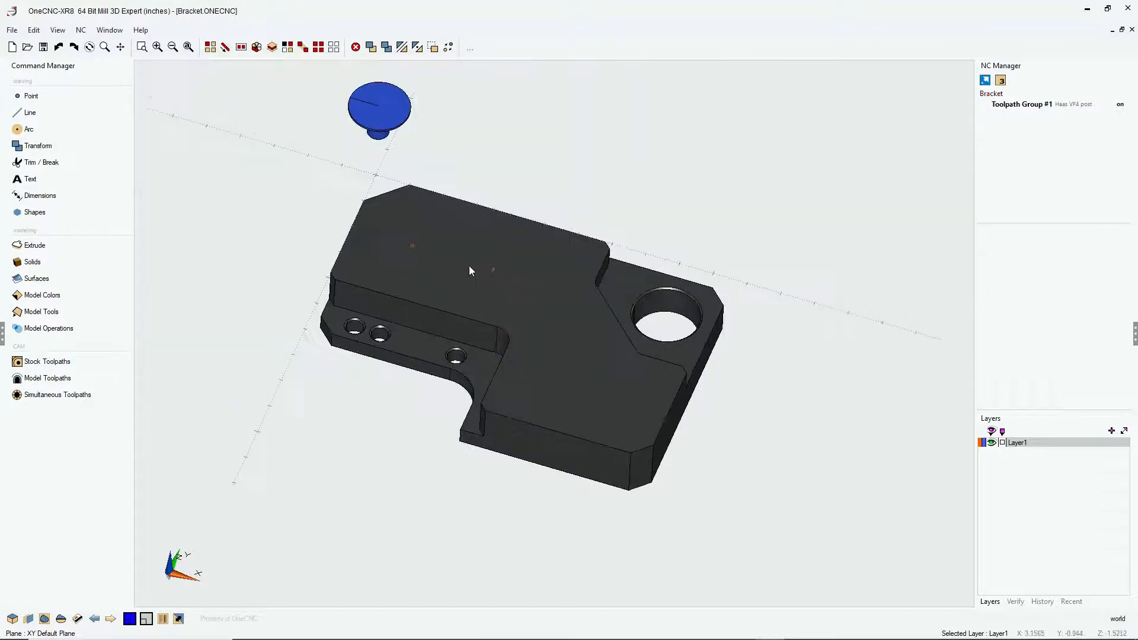
Move the blue cutter solid from its top centre to the first hole point on the bracket's top face, at X 1.8125, Y -2.0625.
middle_click_drag(443, 186, 444, 228)
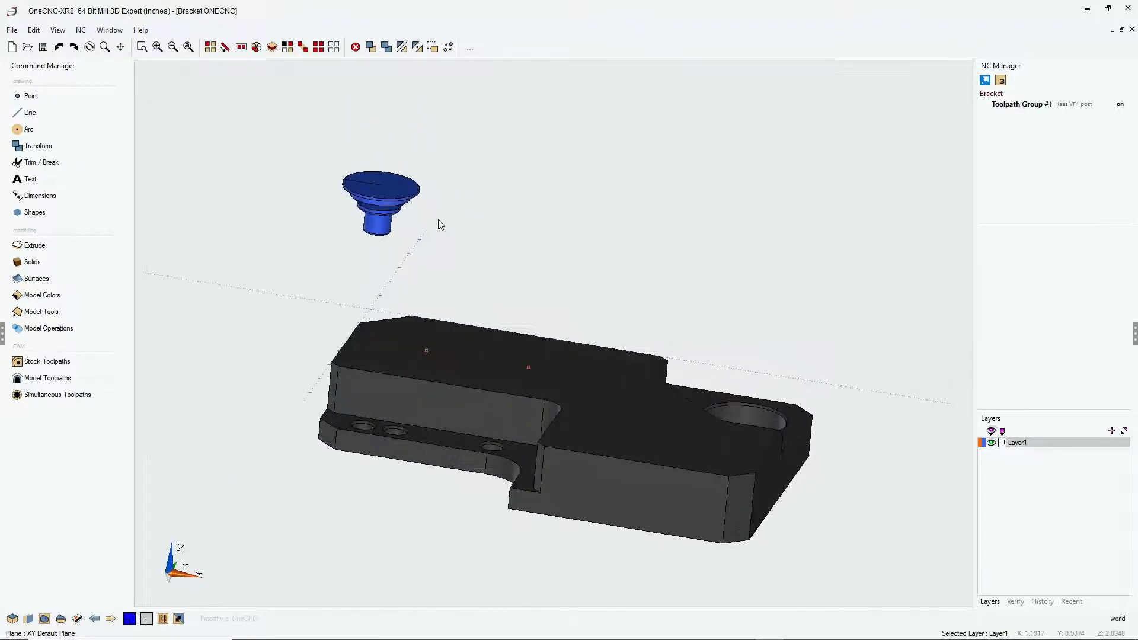
scroll(438, 223, "up", 1)
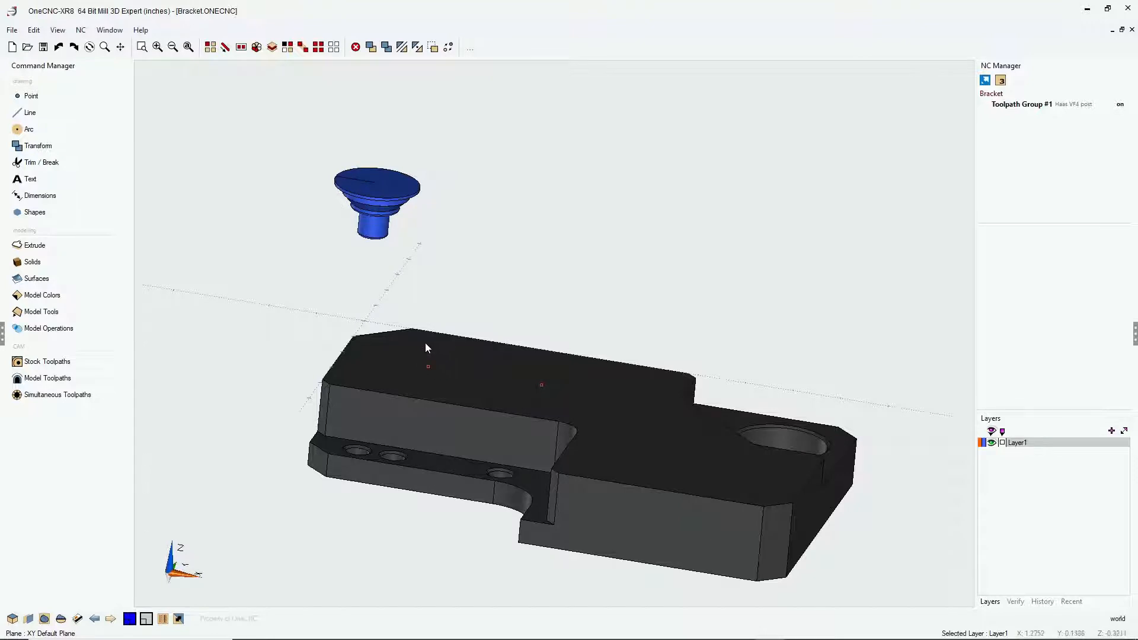
middle_click_drag(425, 343, 412, 324)
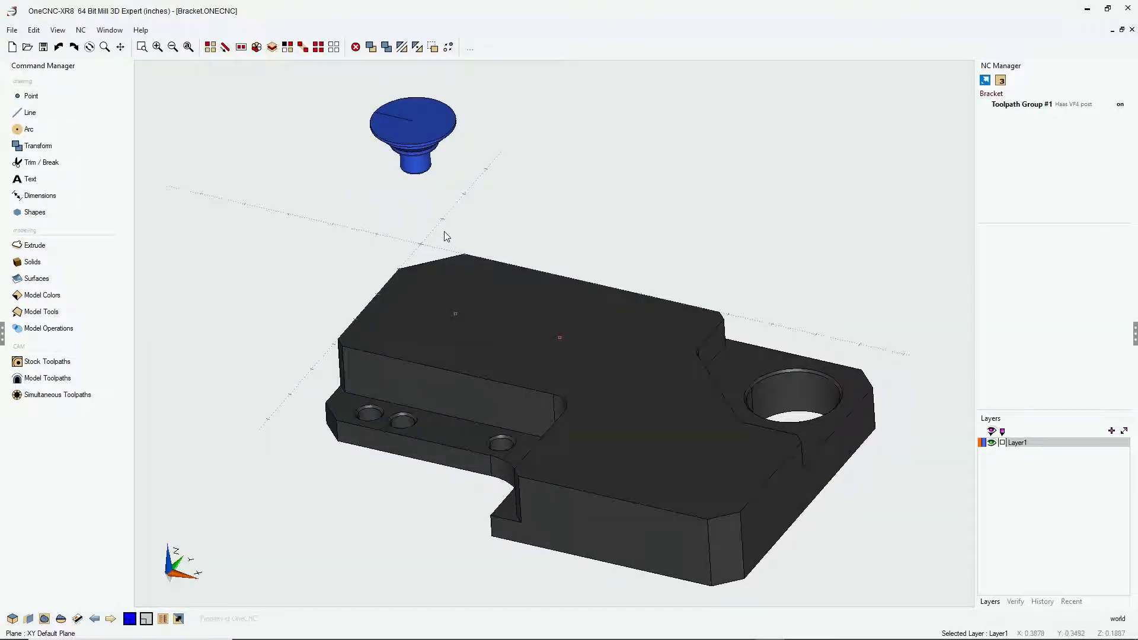
left_click(420, 166)
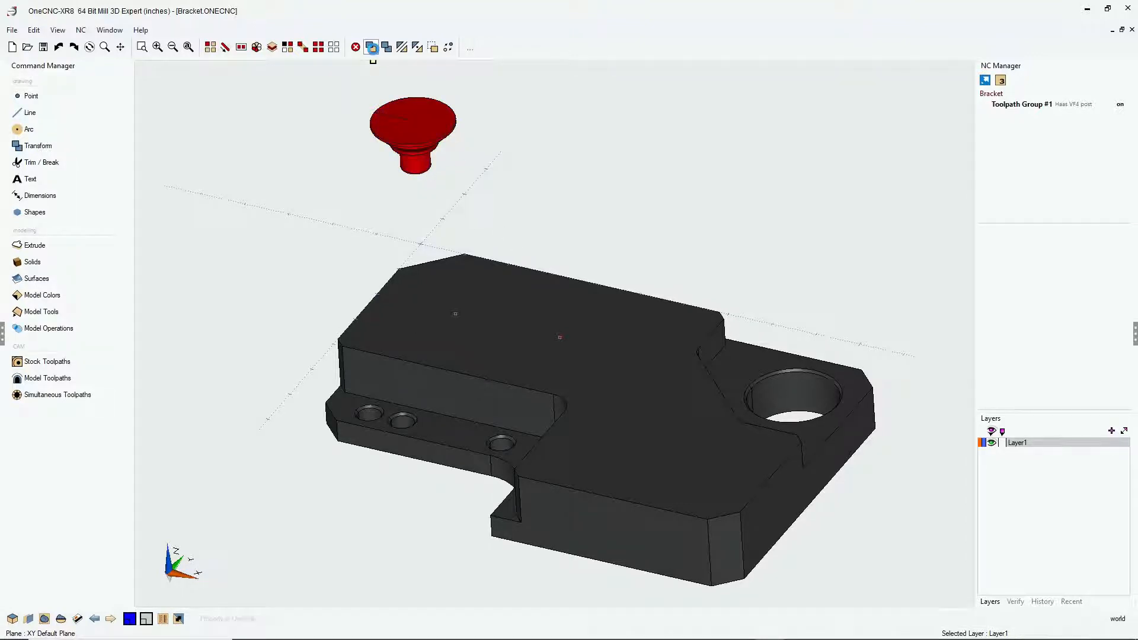
left_click(371, 47)
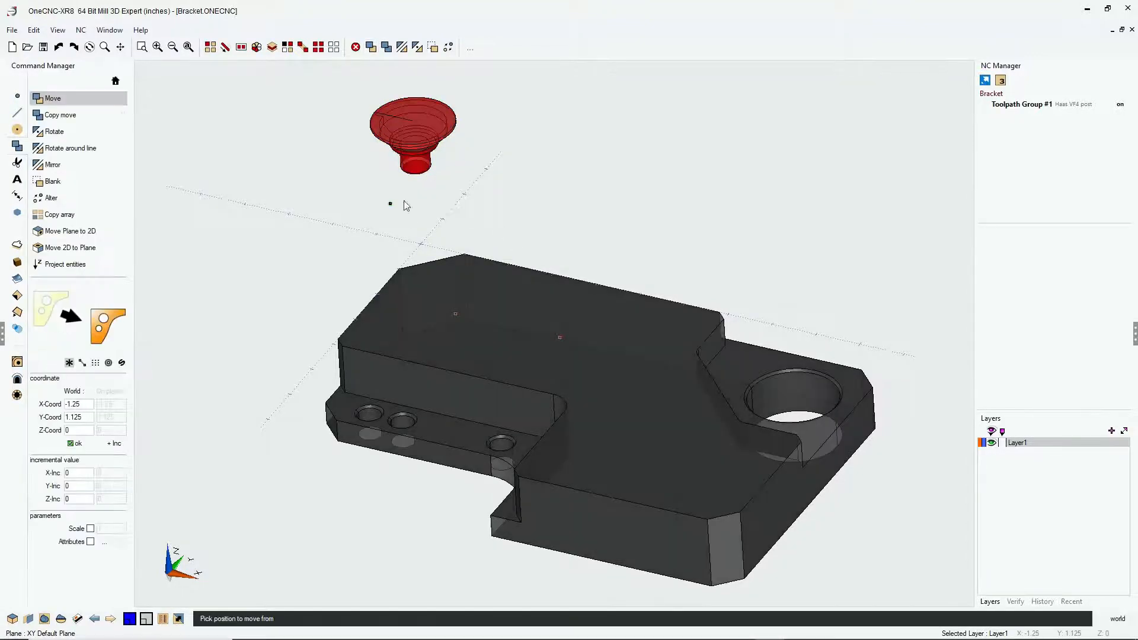
left_click(414, 119)
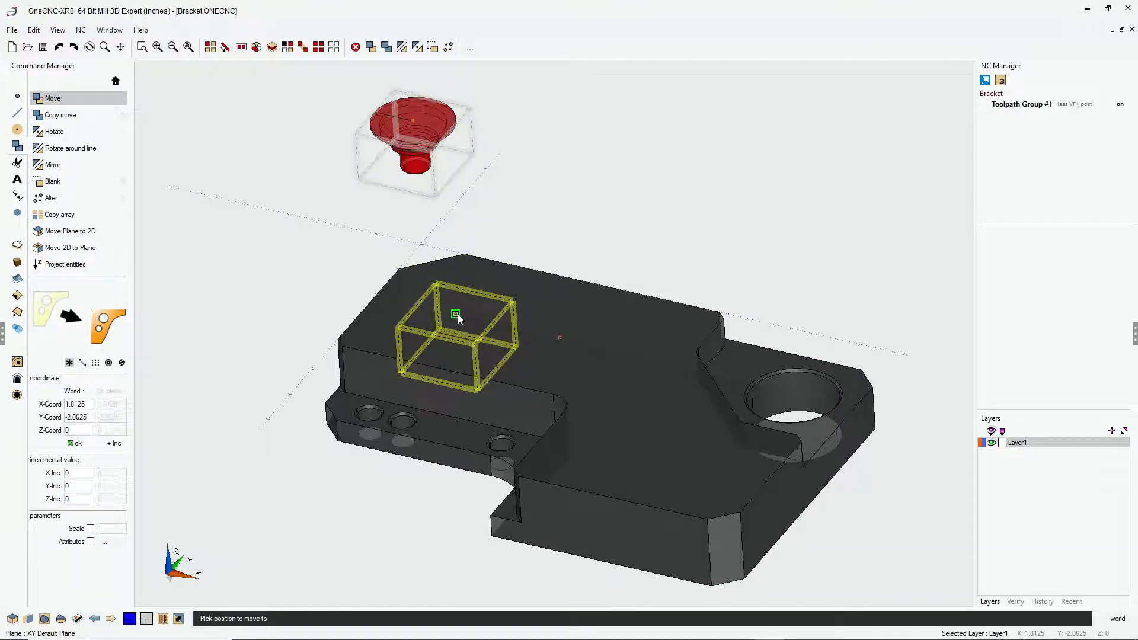
left_click(458, 314)
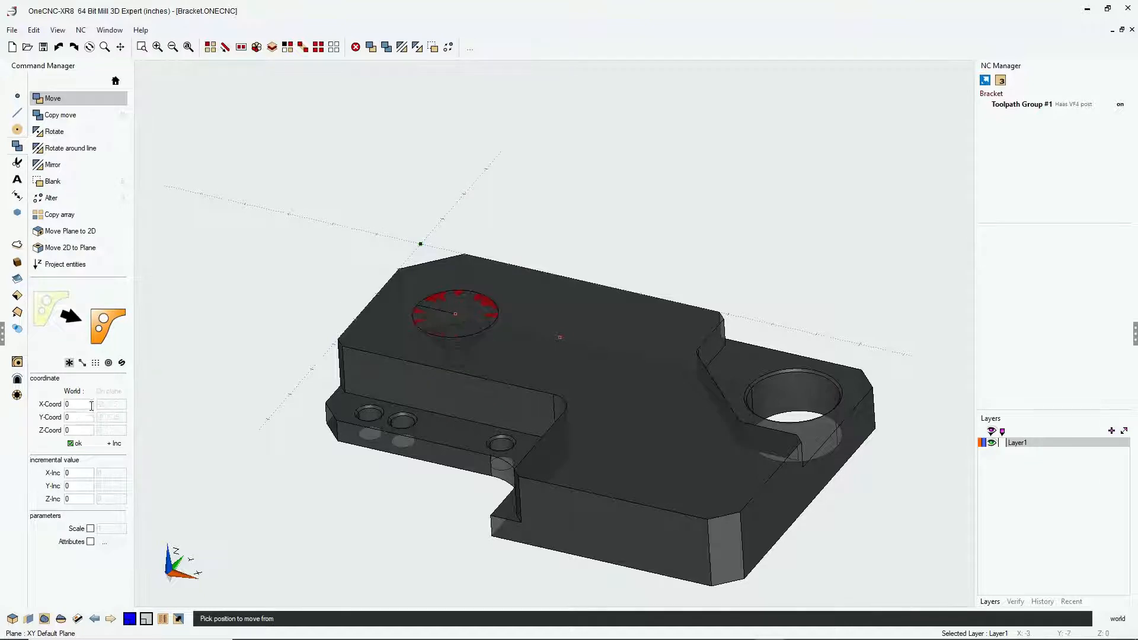
right_click(291, 296)
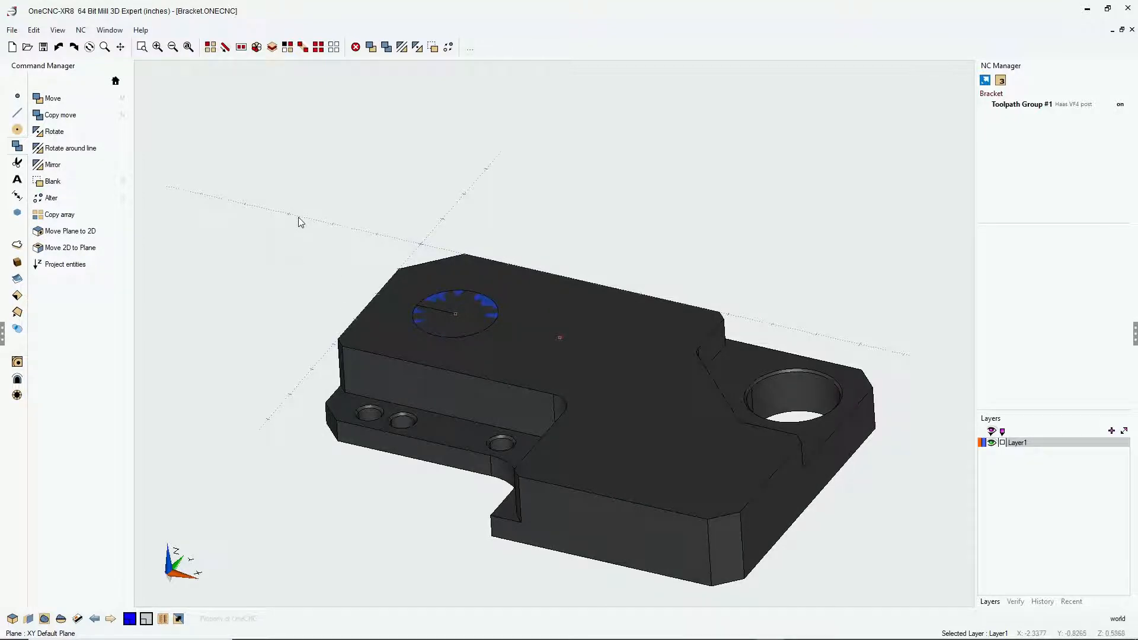
left_click(116, 81)
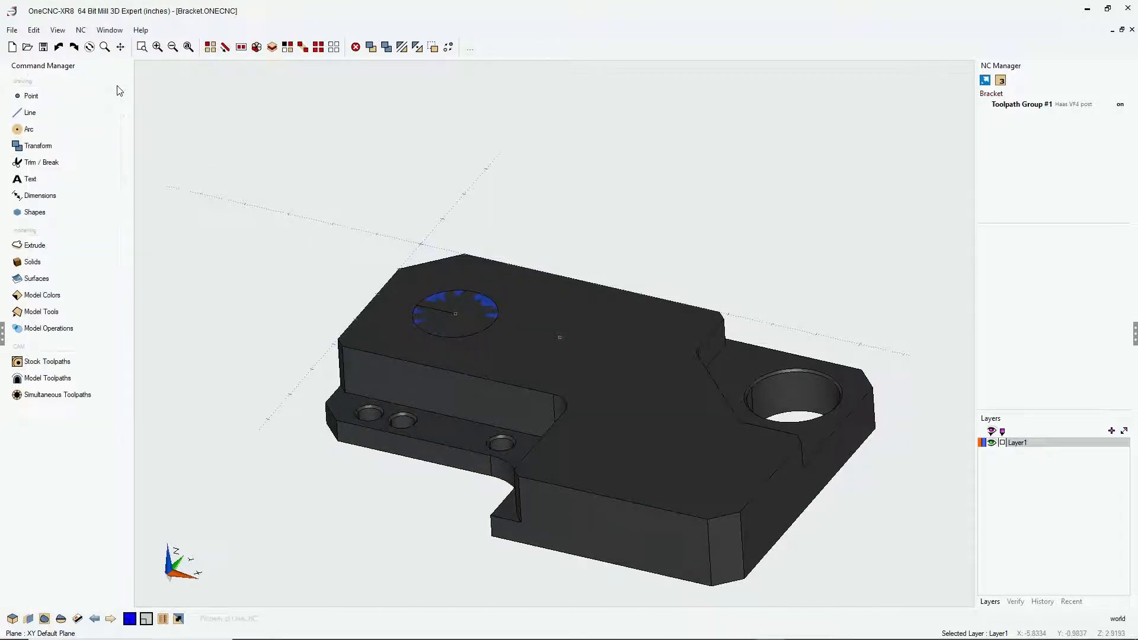
Add the Solid Cutter model operation to the quick-access commands.
left_click(49, 330)
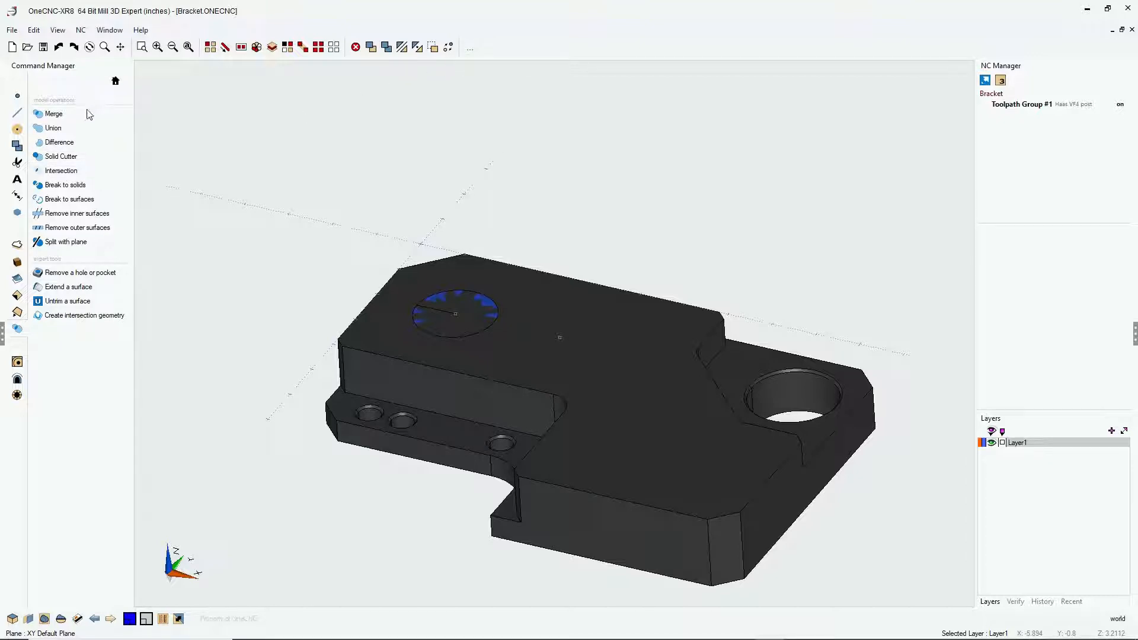
left_click(77, 161)
left_click(116, 81)
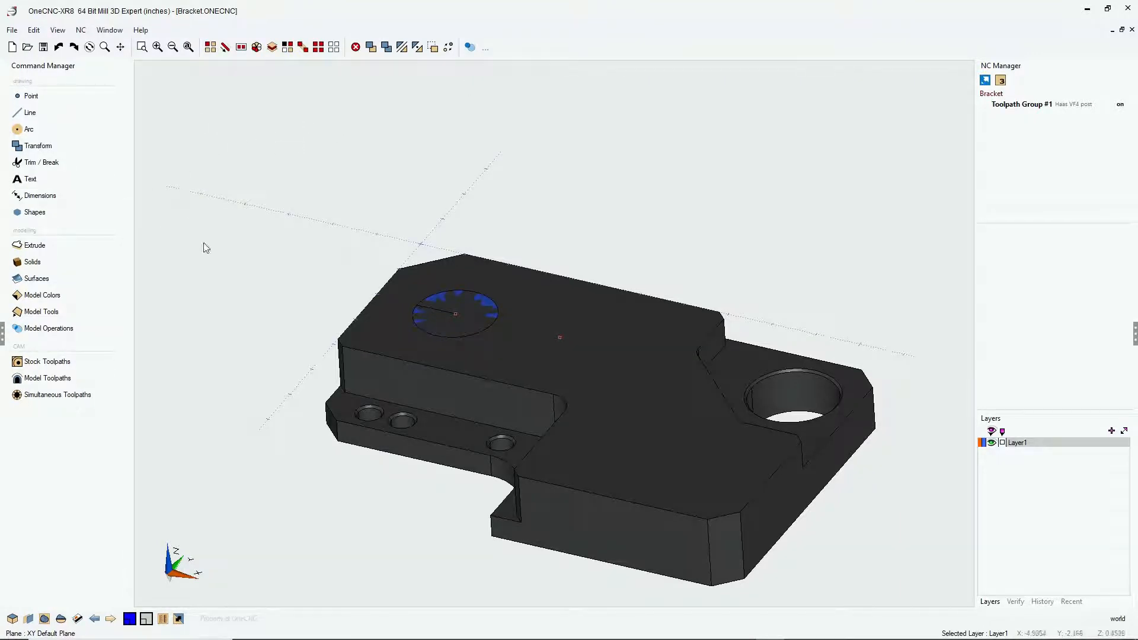
Use Solid Cutter to cut the bracket with the blue cutter solid at the first hole point.
left_click(470, 48)
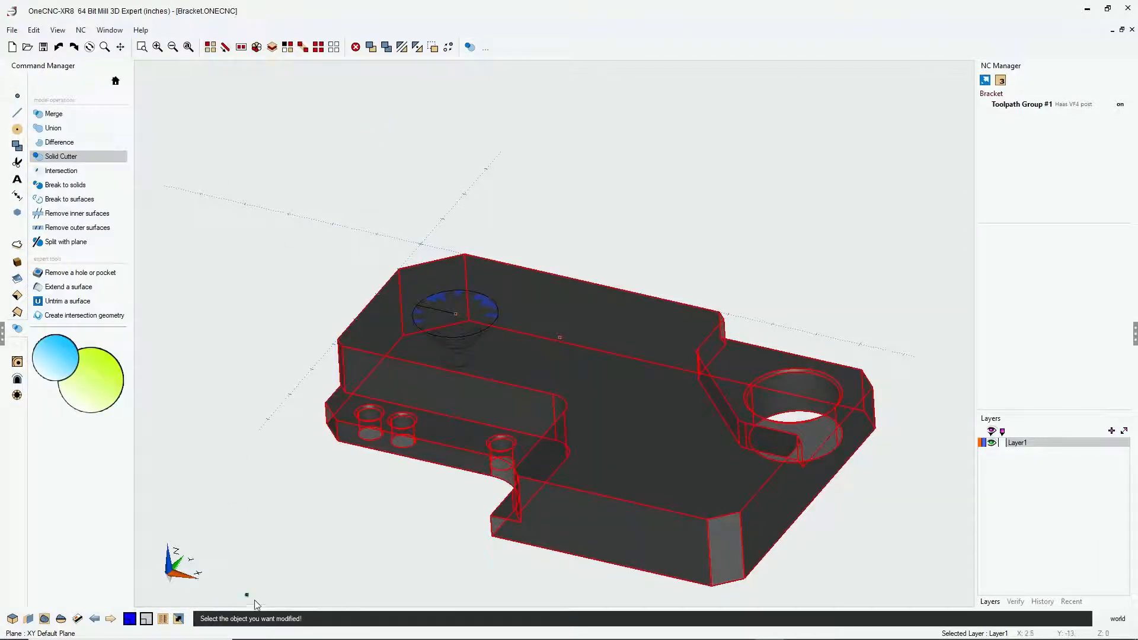
left_click(612, 312)
left_click(455, 309)
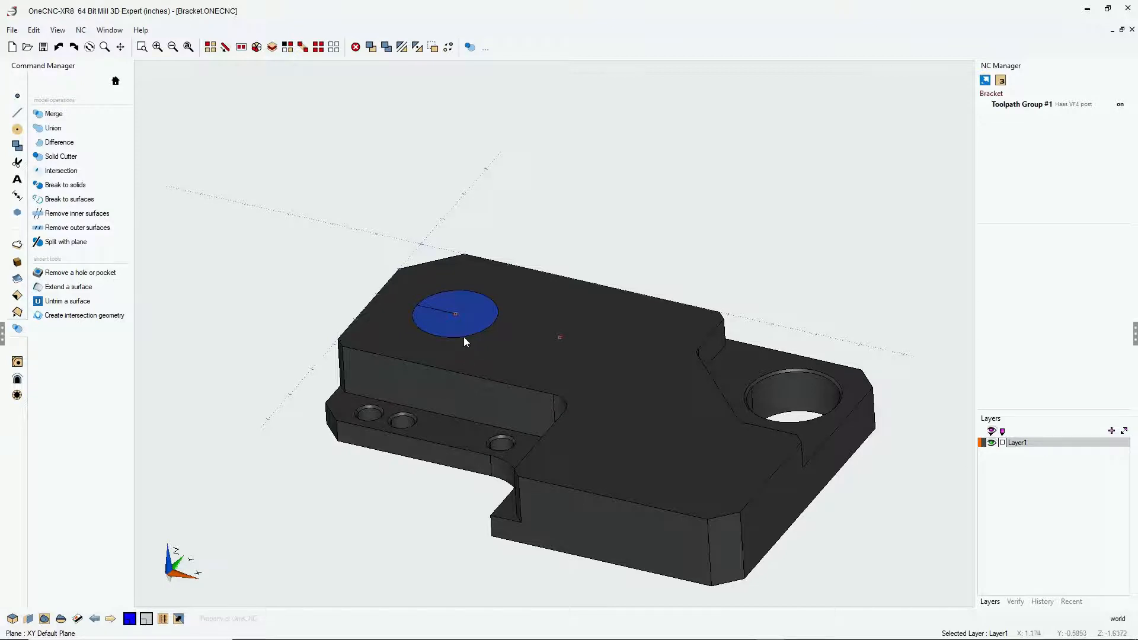
Move the cutter solid from the first hole's centre to the second hole point at X 4.1875, Y -2.0625.
key("Delete")
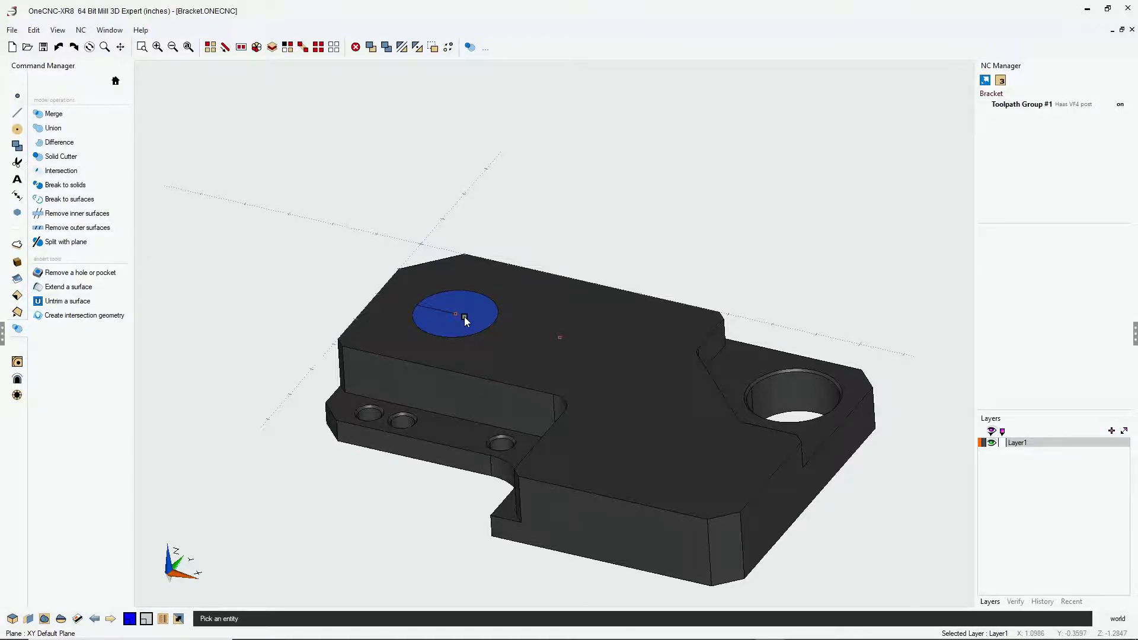
left_click(465, 319)
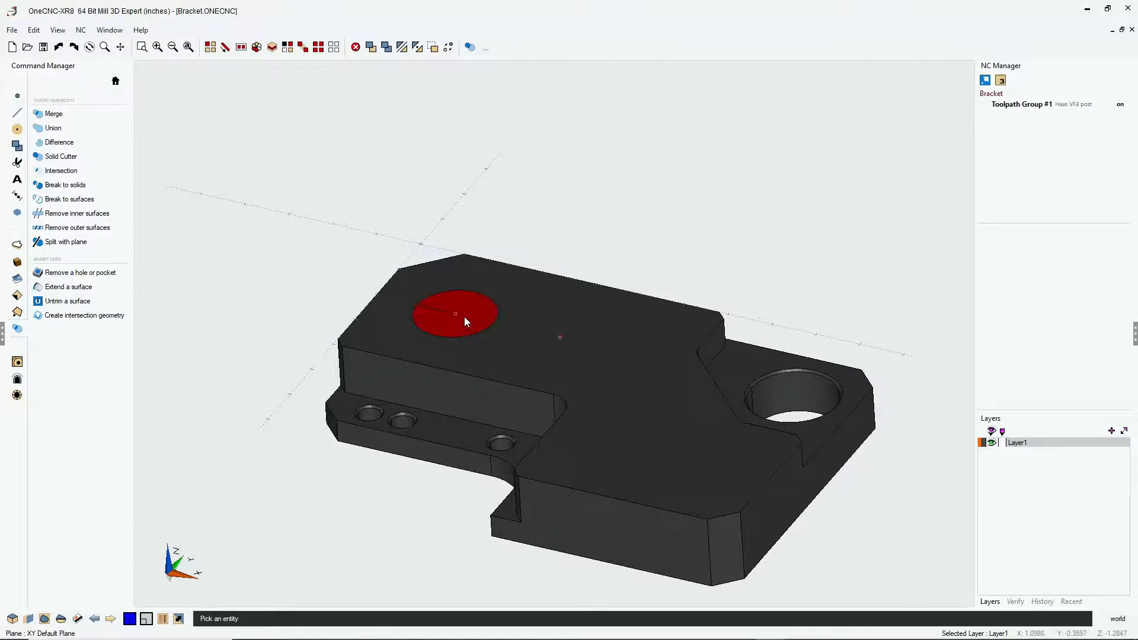
left_click(371, 48)
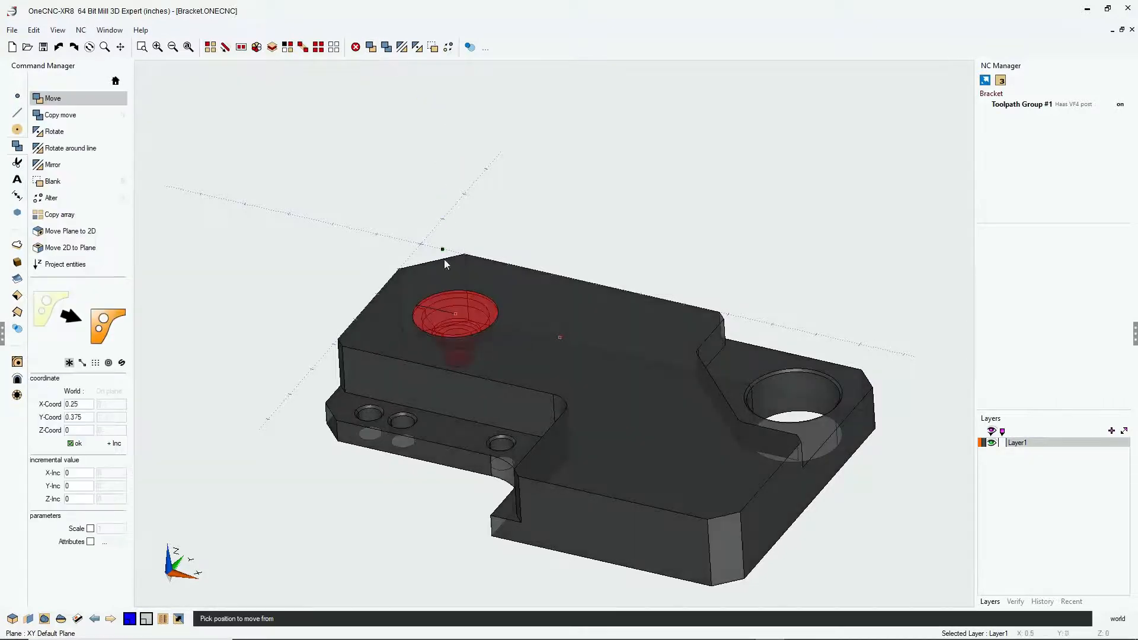
left_click(455, 313)
left_click(559, 337)
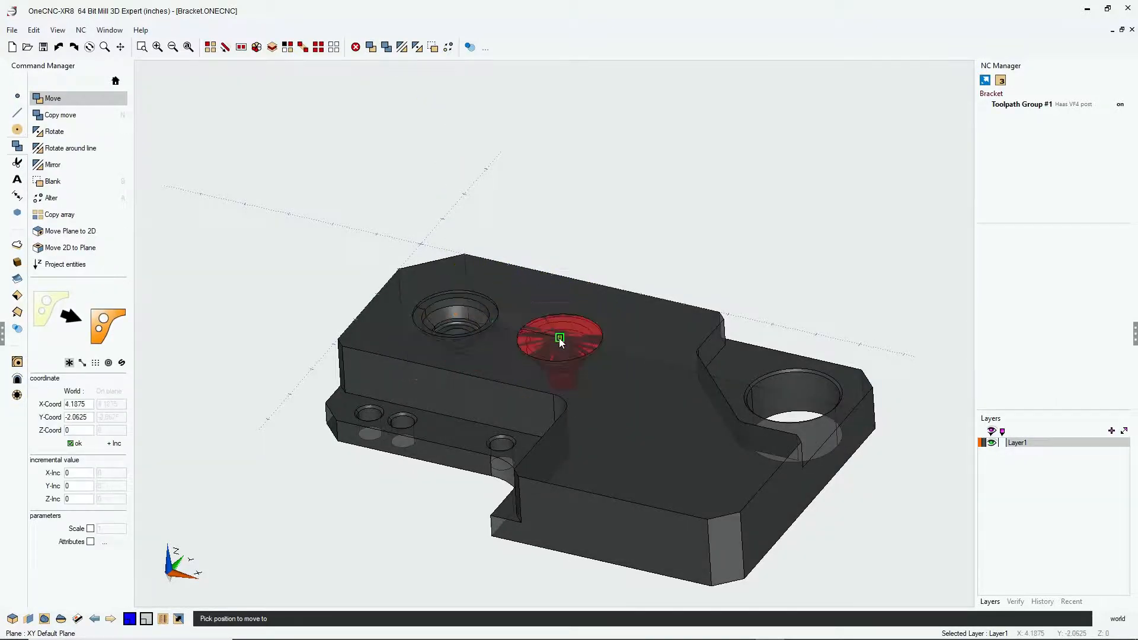
key("Escape")
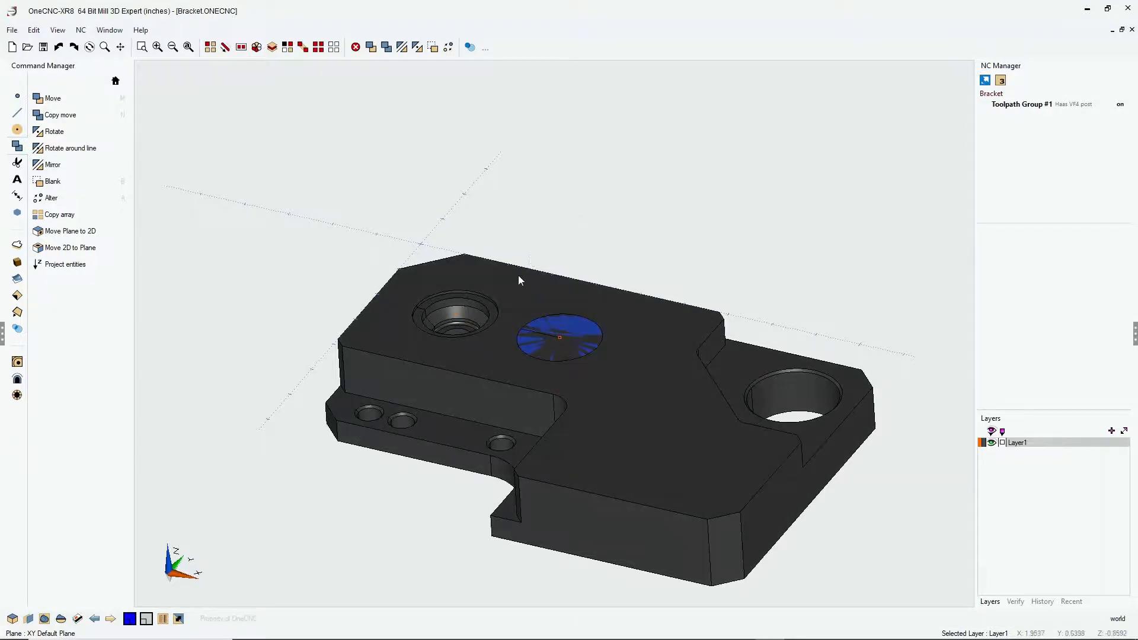
Use Solid Cutter to cut the stepped hole into the bracket at the second hole point.
middle_click_drag(519, 275, 531, 322)
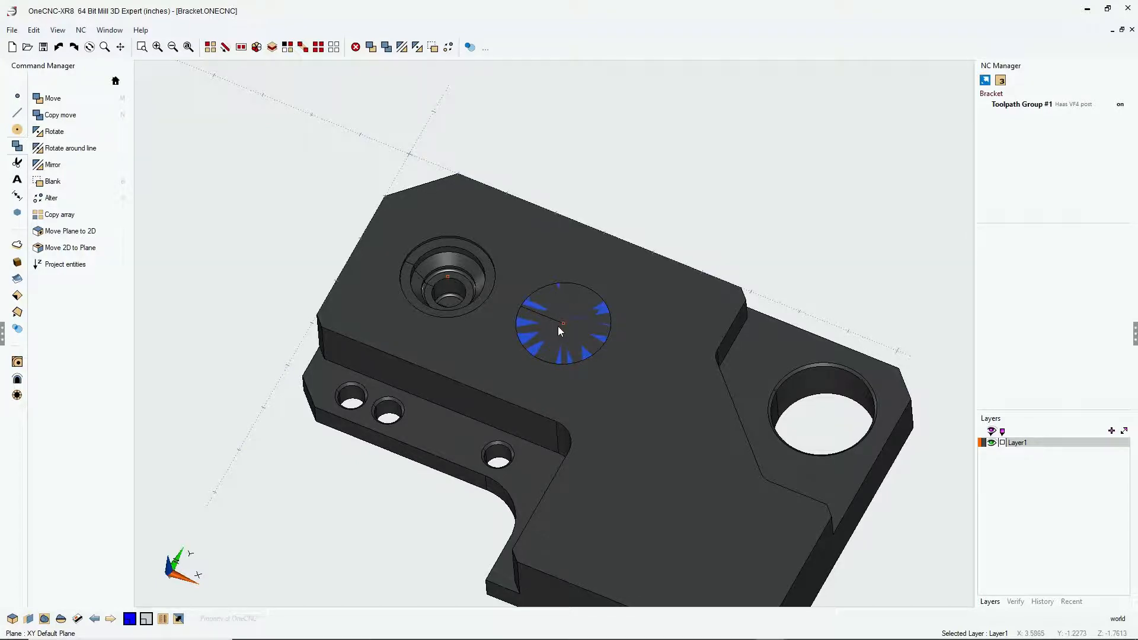
left_click(470, 47)
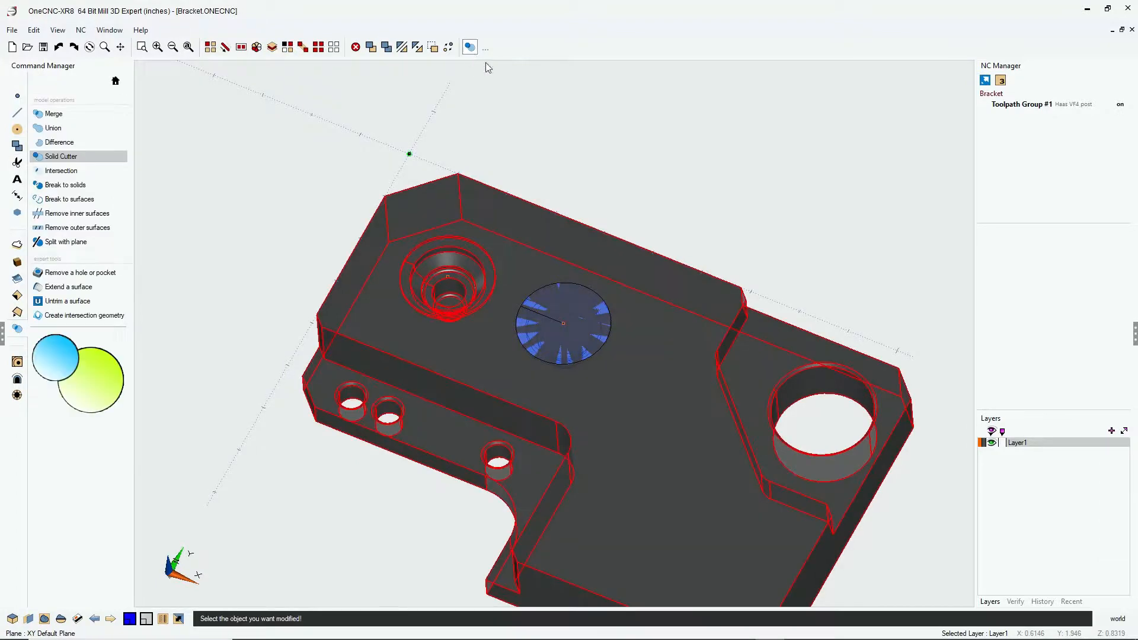
left_click(565, 226)
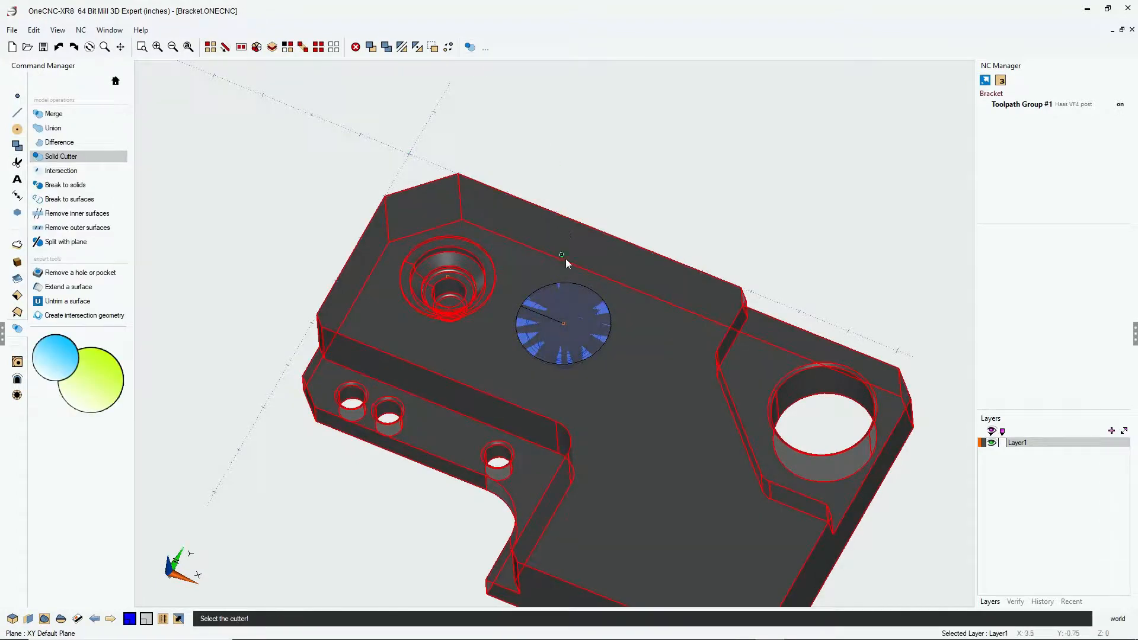
left_click(567, 302)
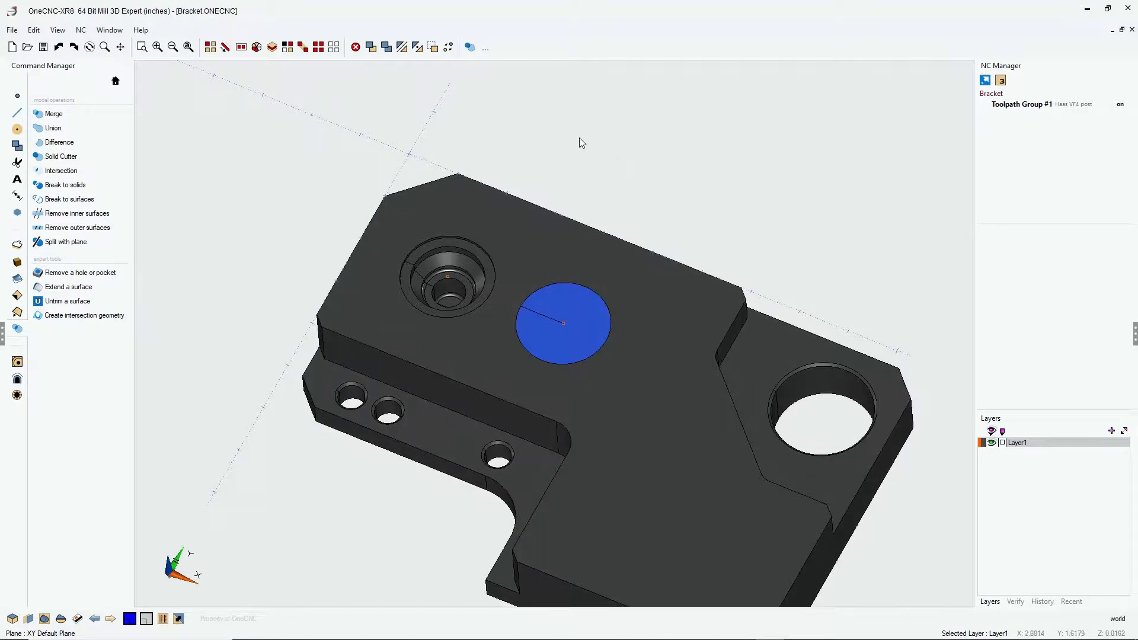
Move the cutter solid from the second hole's centre to the third hole point on the bracket's wide front section.
key("Delete")
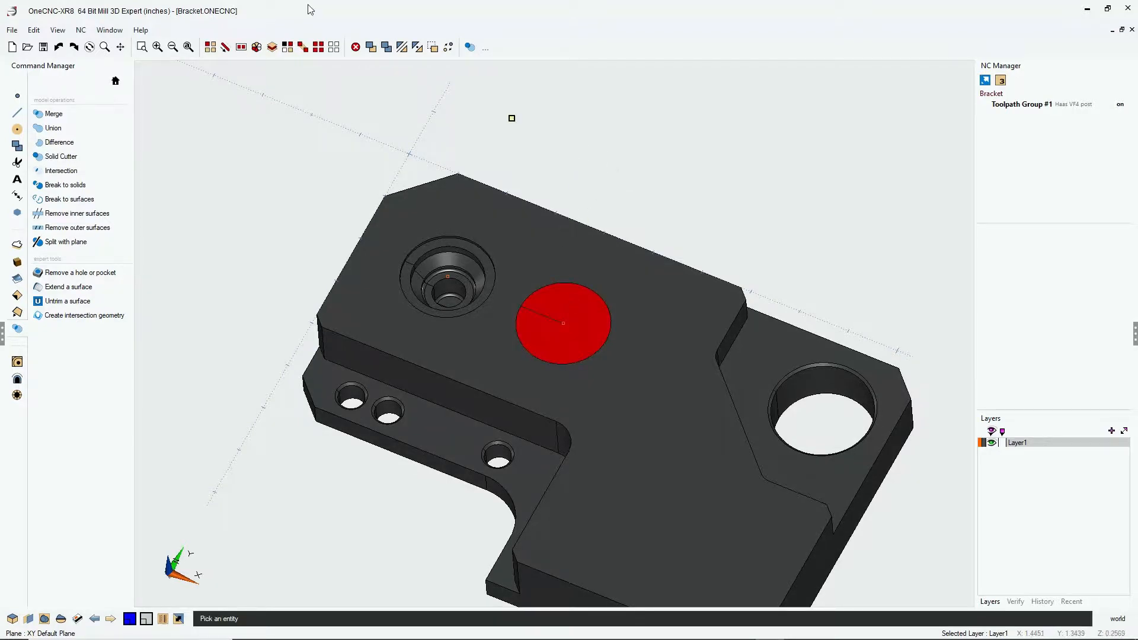
left_click(371, 47)
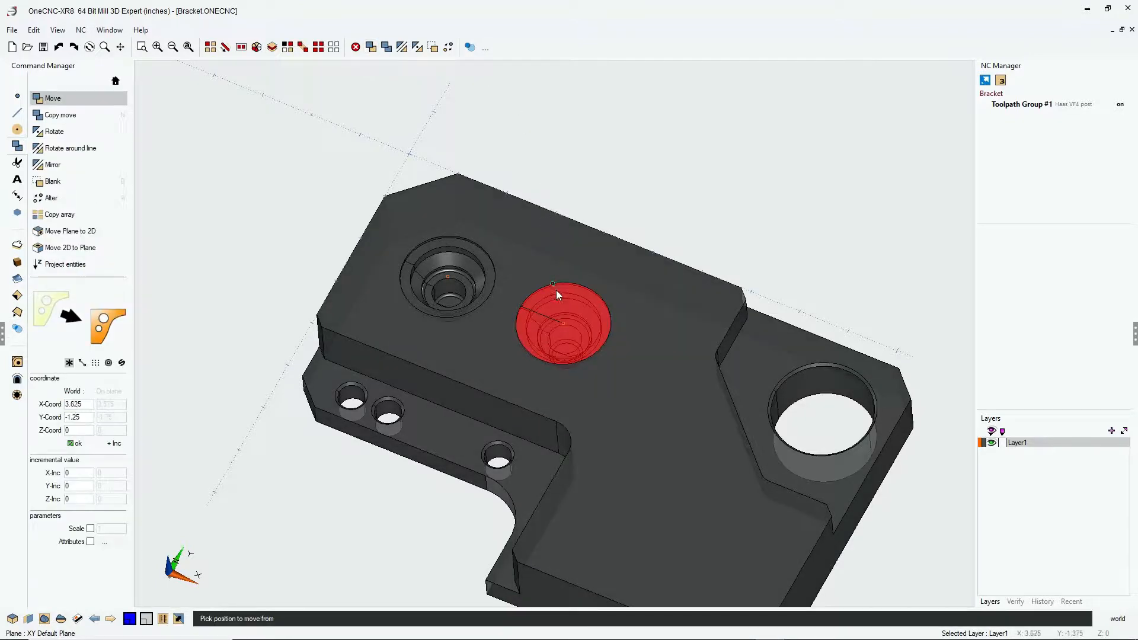
left_click(563, 324)
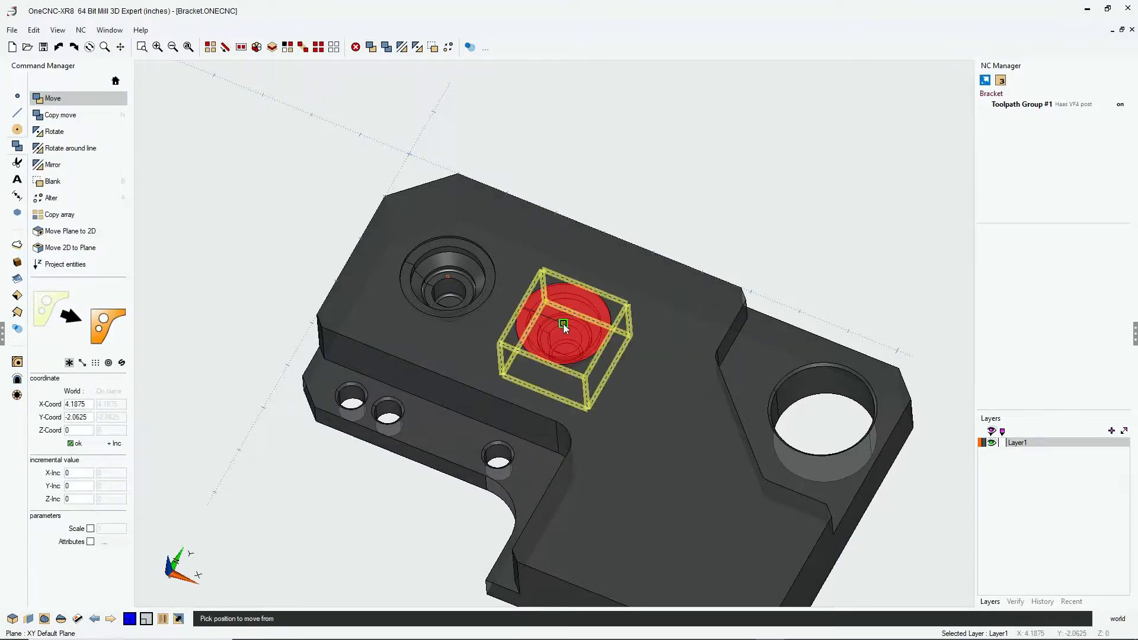
left_click(682, 544)
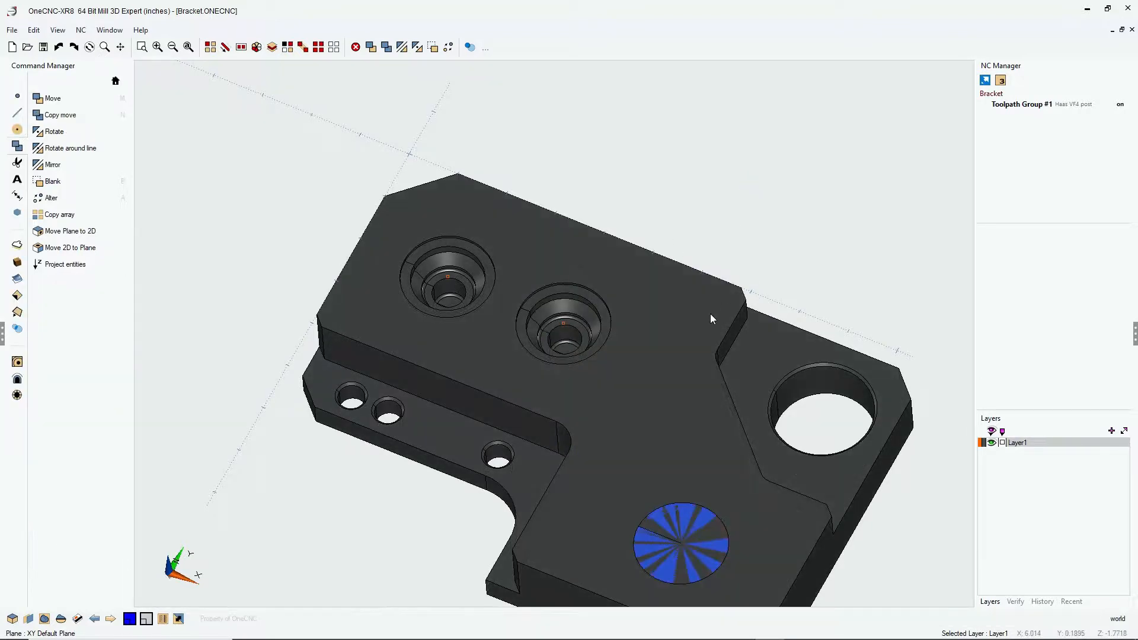
Use Solid Cutter to cut the bracket at the third hole point and delete the cutter solid.
middle_click_drag(704, 318, 661, 235)
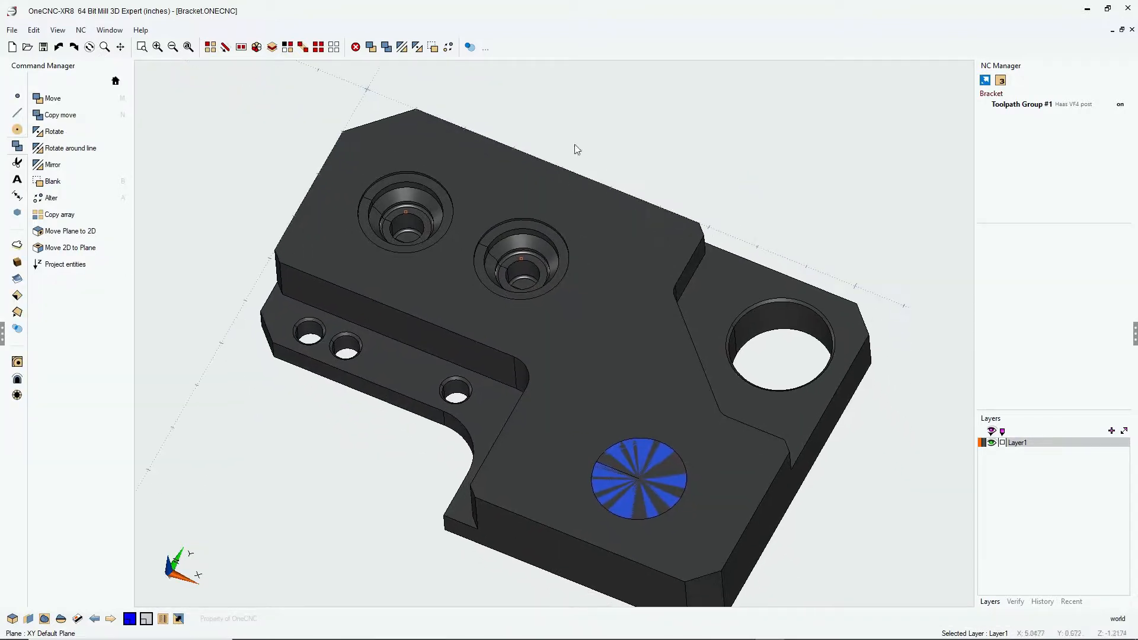
left_click(470, 47)
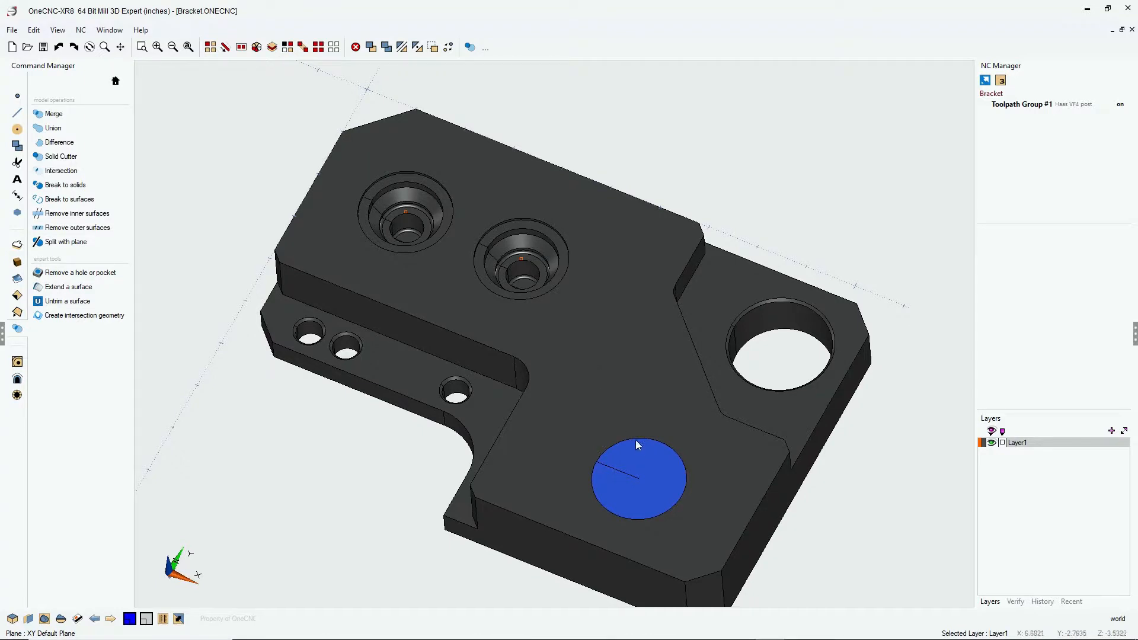
left_click(646, 462)
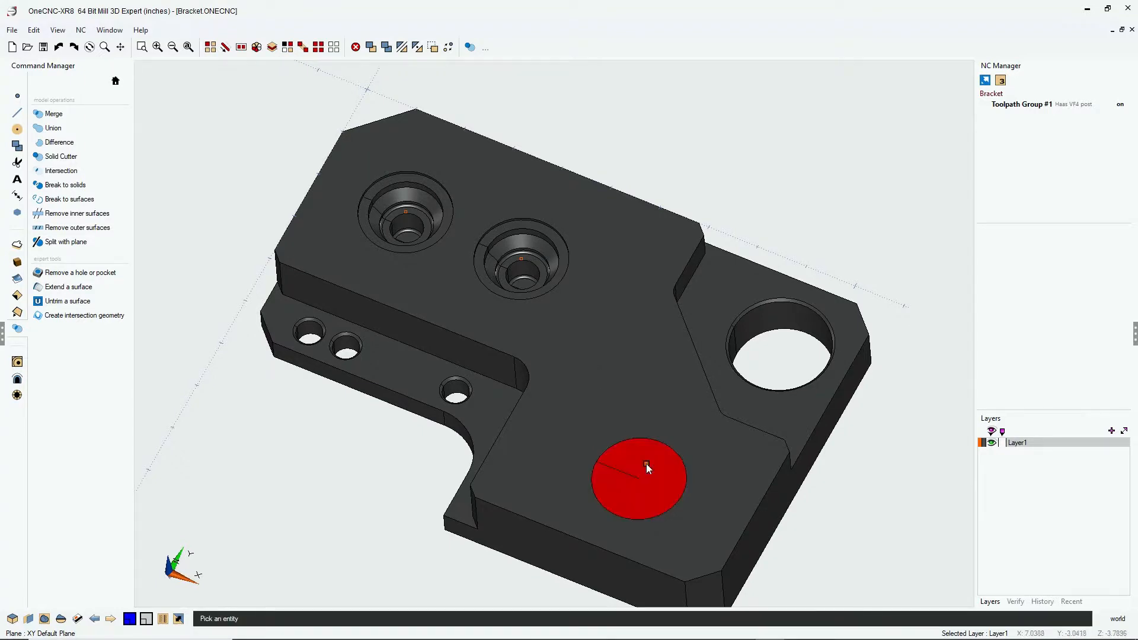
right_click(718, 216)
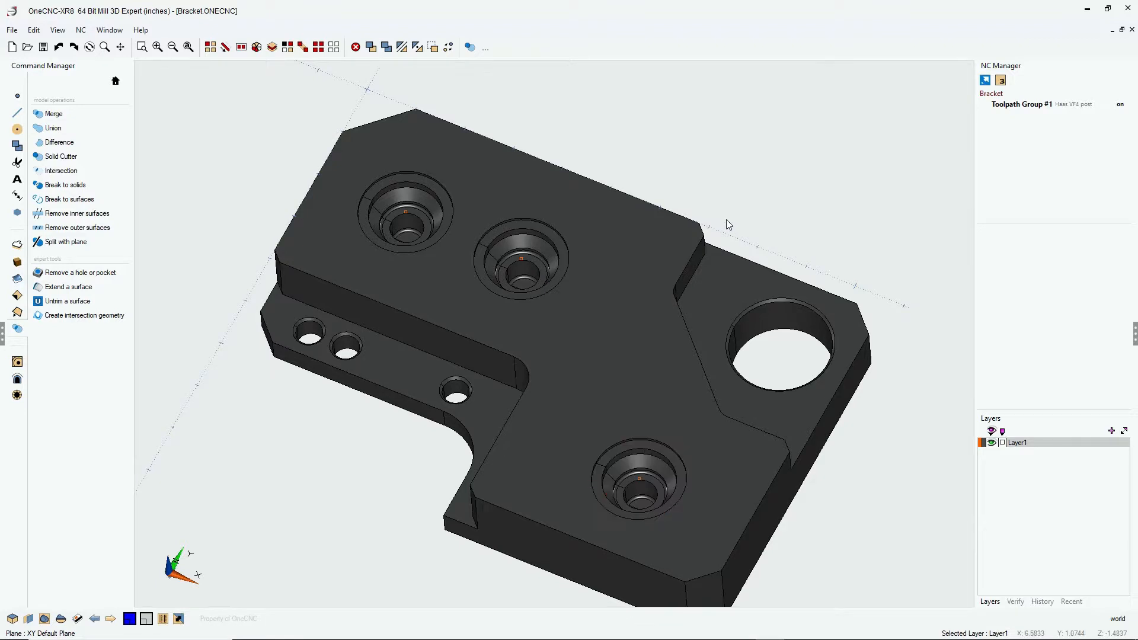
middle_click_drag(635, 291, 632, 259)
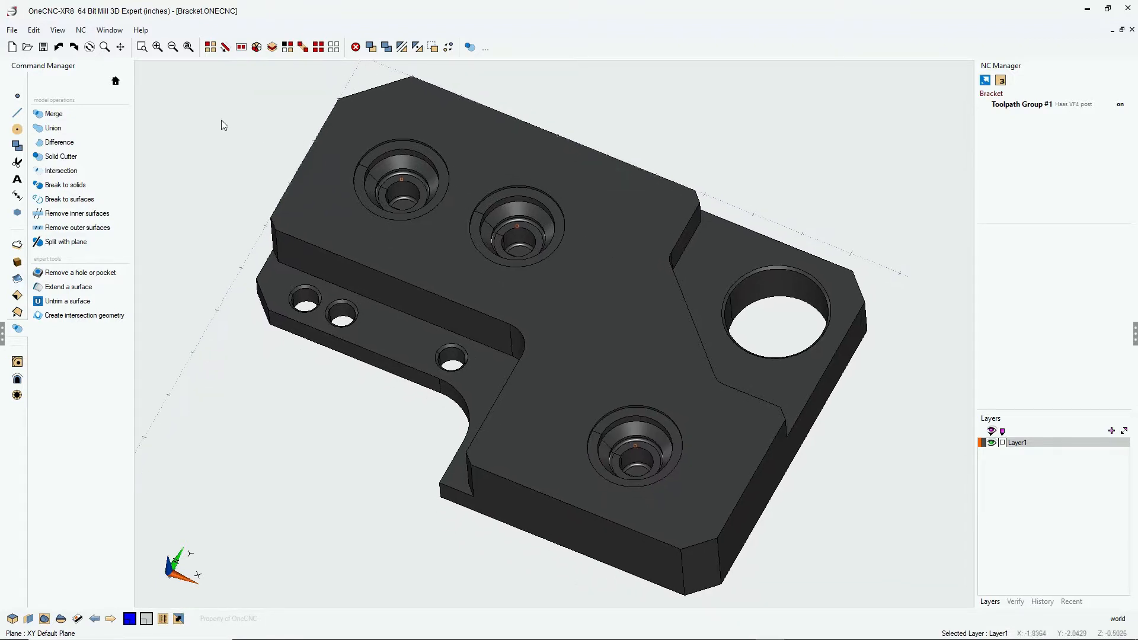
left_click(116, 81)
middle_click_drag(490, 295, 590, 274)
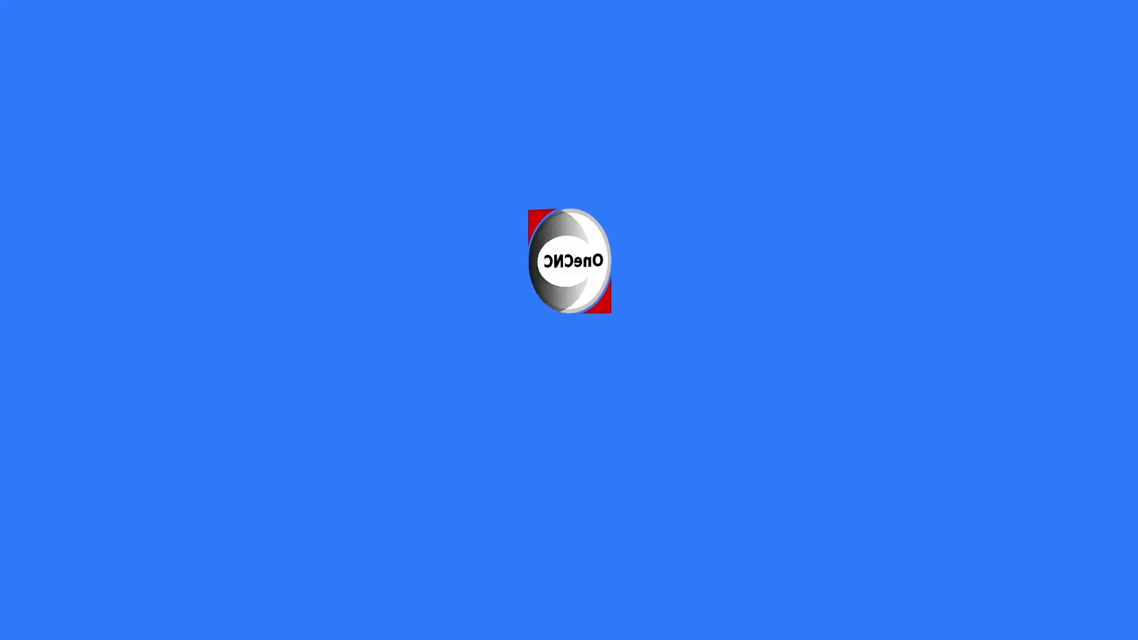